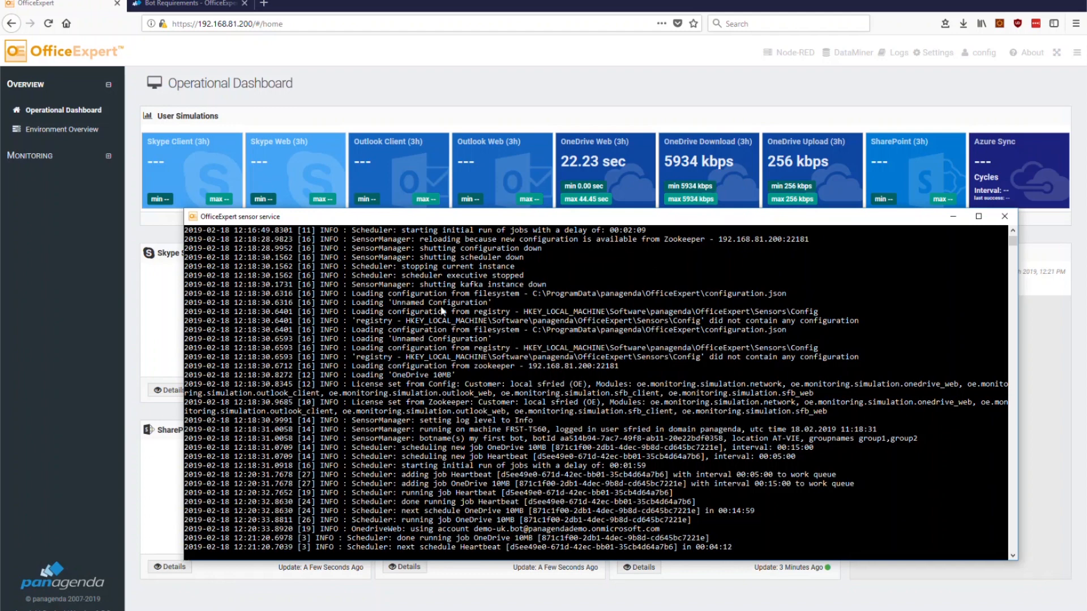
Bring the OfficeExpert dashboard to the front and open the Bots configuration settings.
click(329, 5)
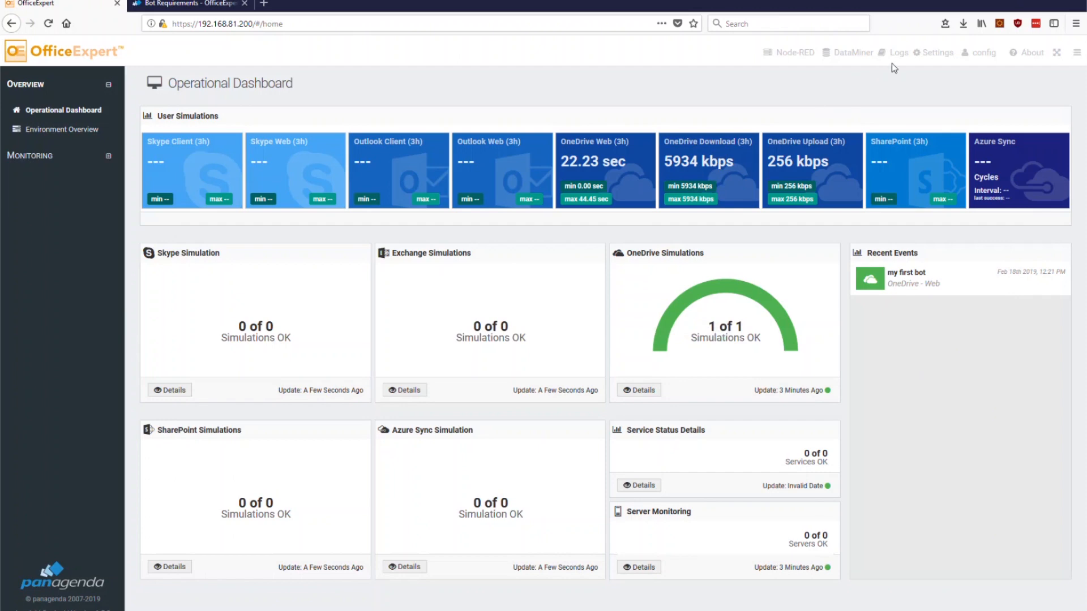
click(939, 54)
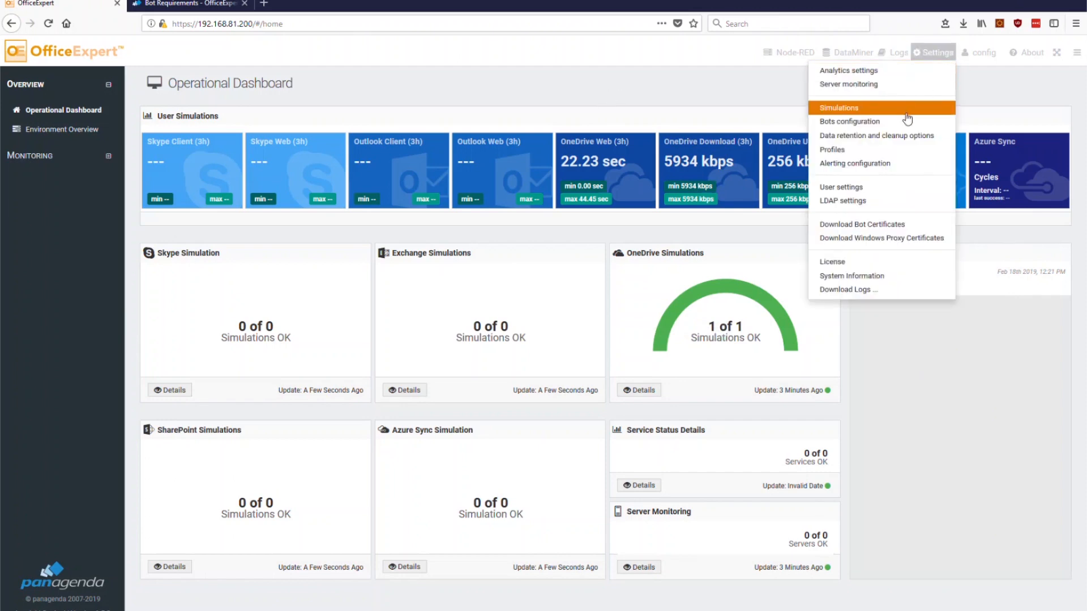
click(852, 125)
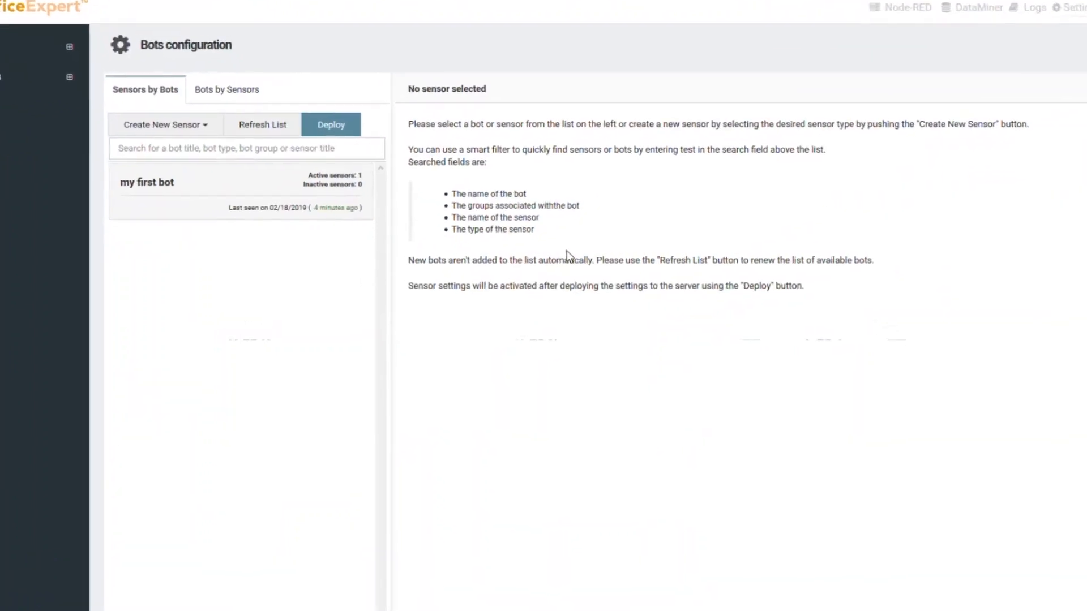
Expand the details of "my first bot" and start a new sensor of type Outlook - Web.
click(215, 190)
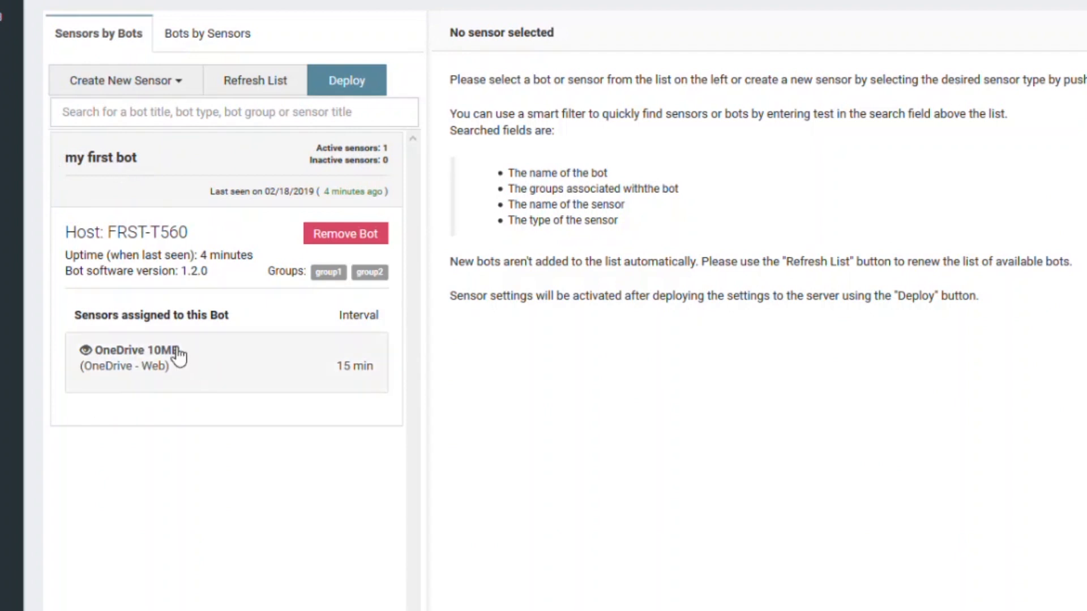
click(168, 91)
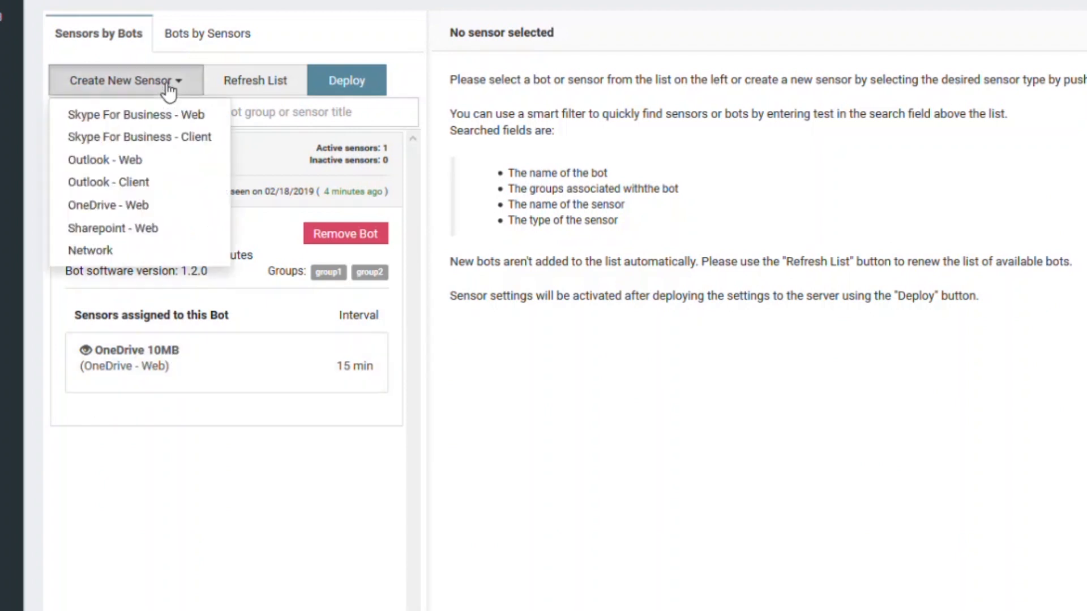
click(154, 170)
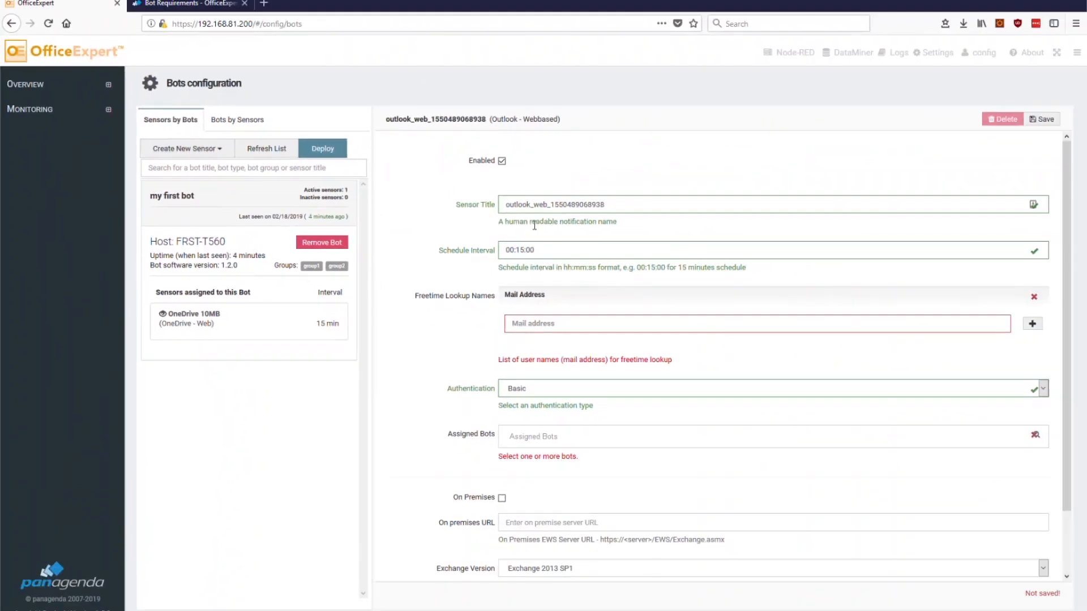
Review the Outlook Simulation requirements in the Bot Requirements article, including client version, first profile, auto discover, cache and notifications.
click(210, 9)
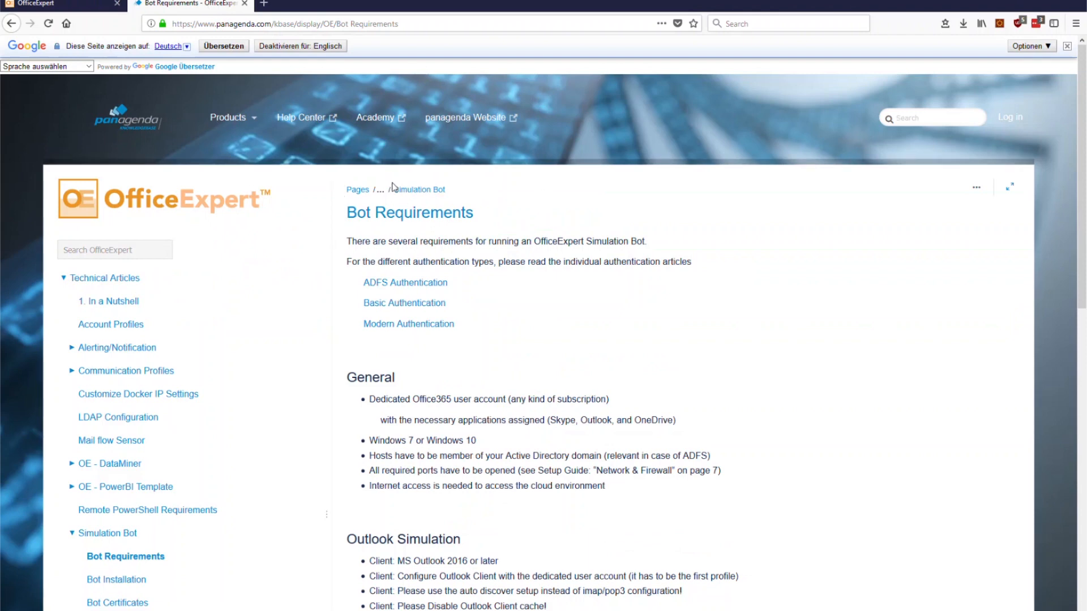
scroll(487, 266, down, 2)
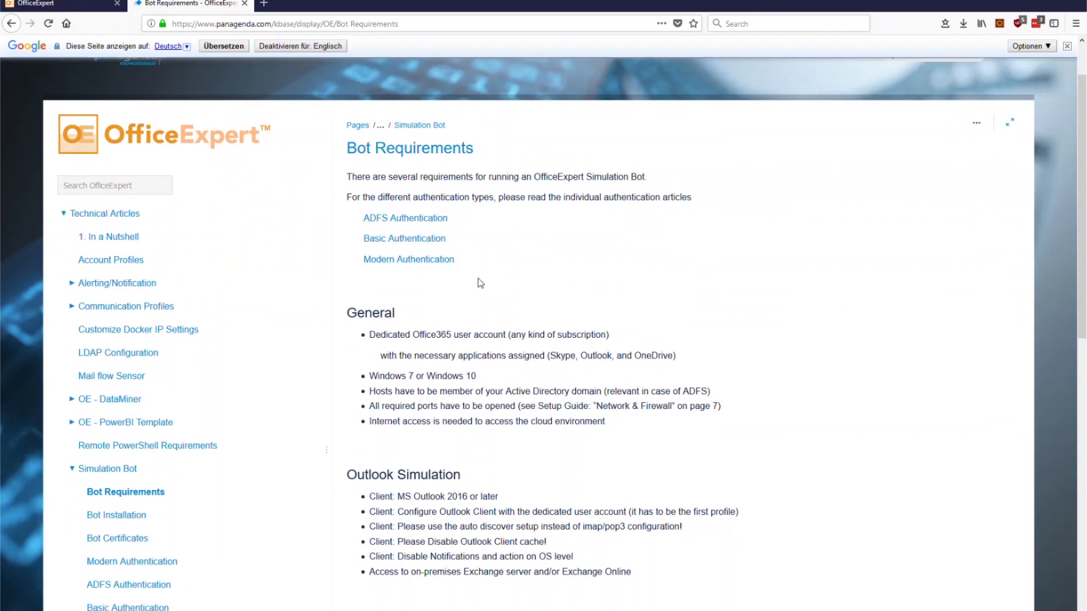
scroll(502, 393, down, 2)
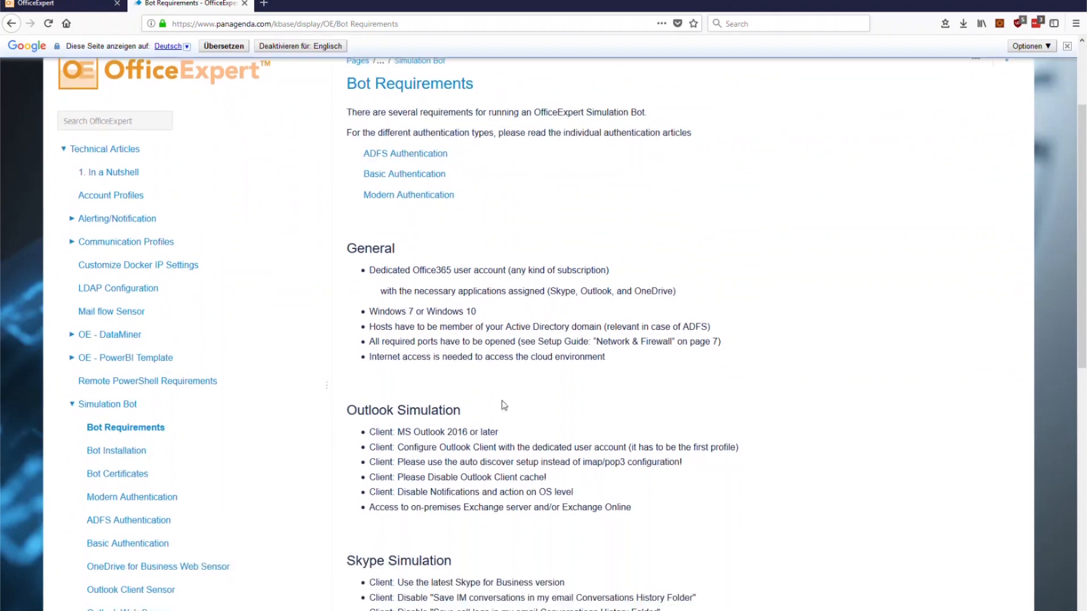
scroll(390, 428, down, 2)
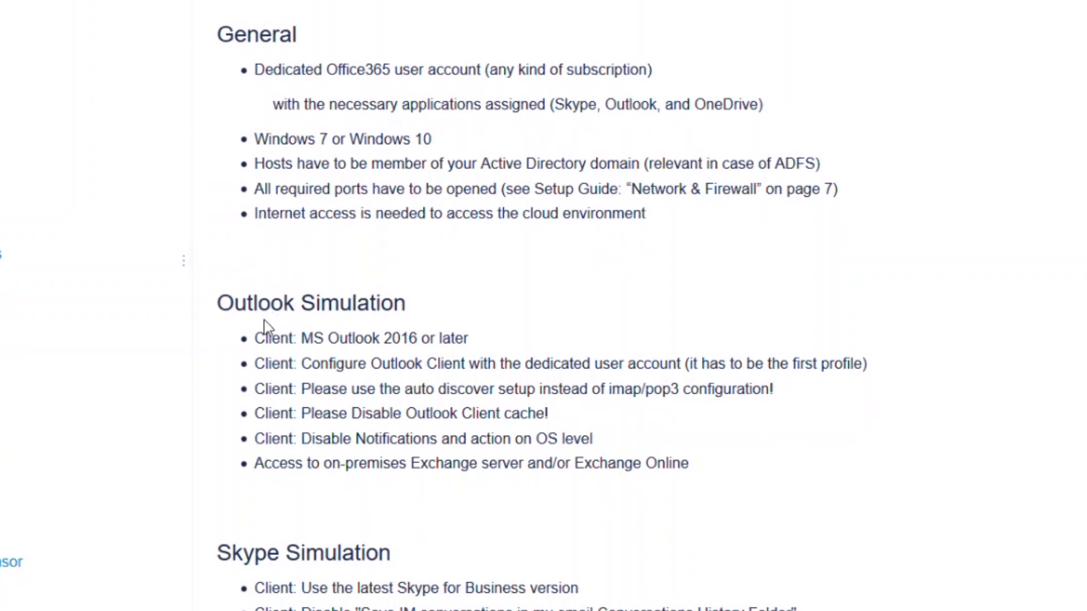
drag(308, 343, 436, 348)
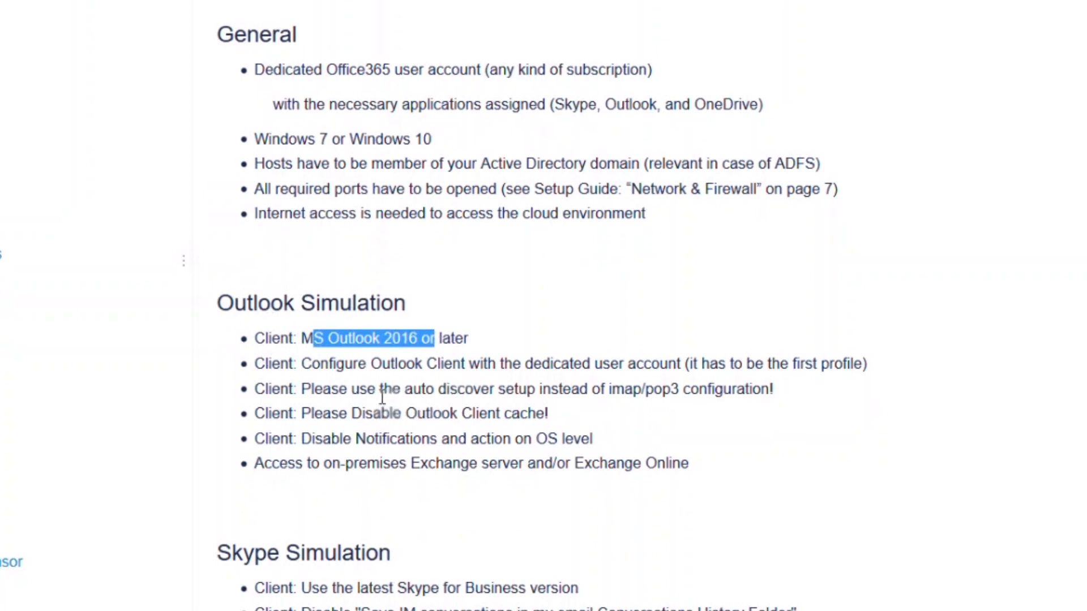
drag(360, 390, 579, 390)
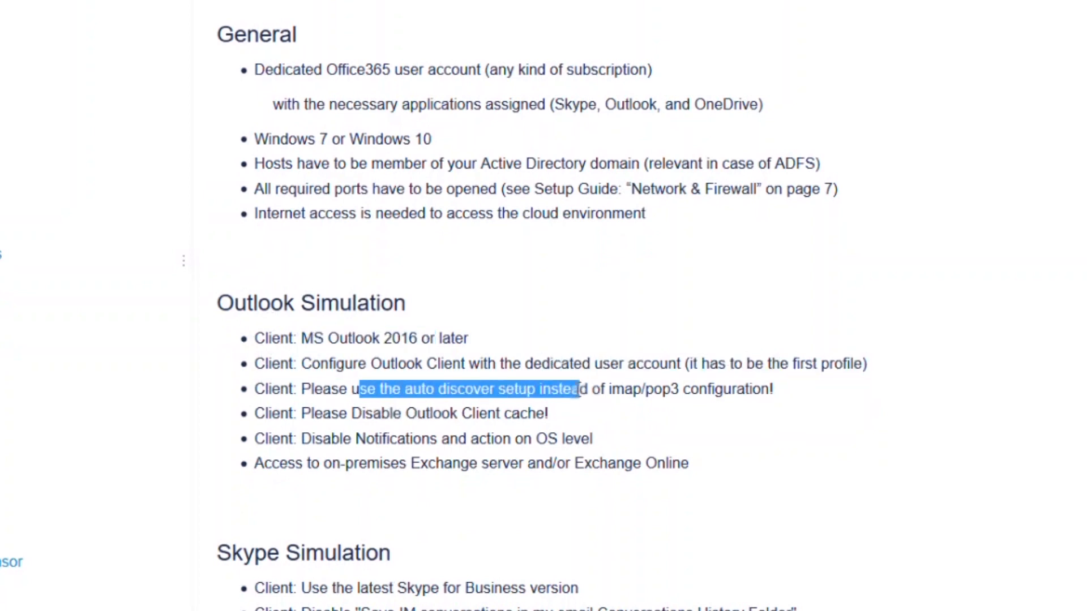
drag(488, 363, 681, 366)
drag(817, 363, 780, 363)
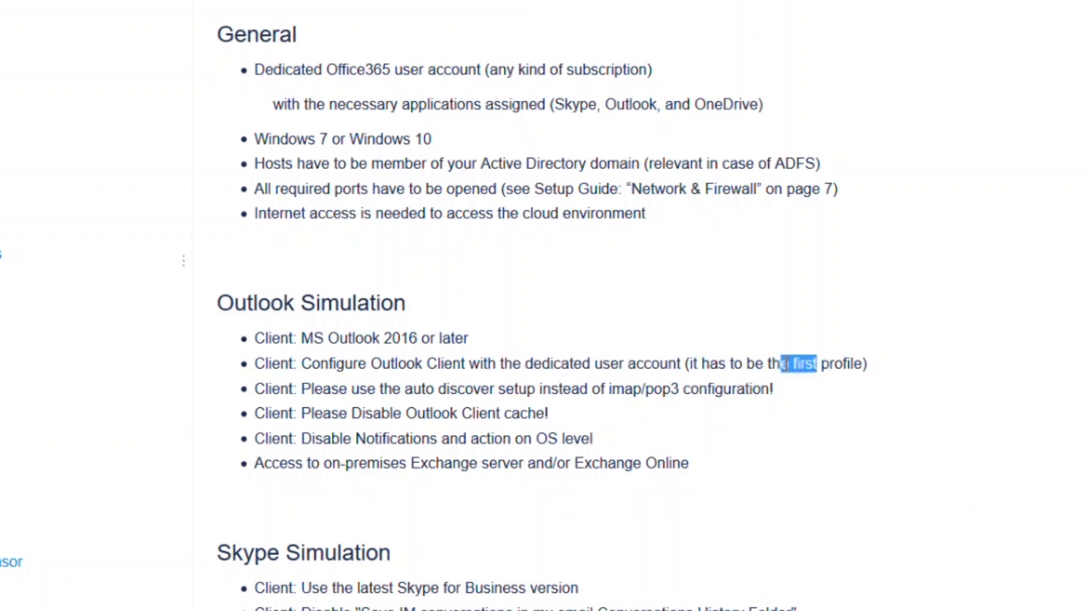
drag(352, 414, 557, 439)
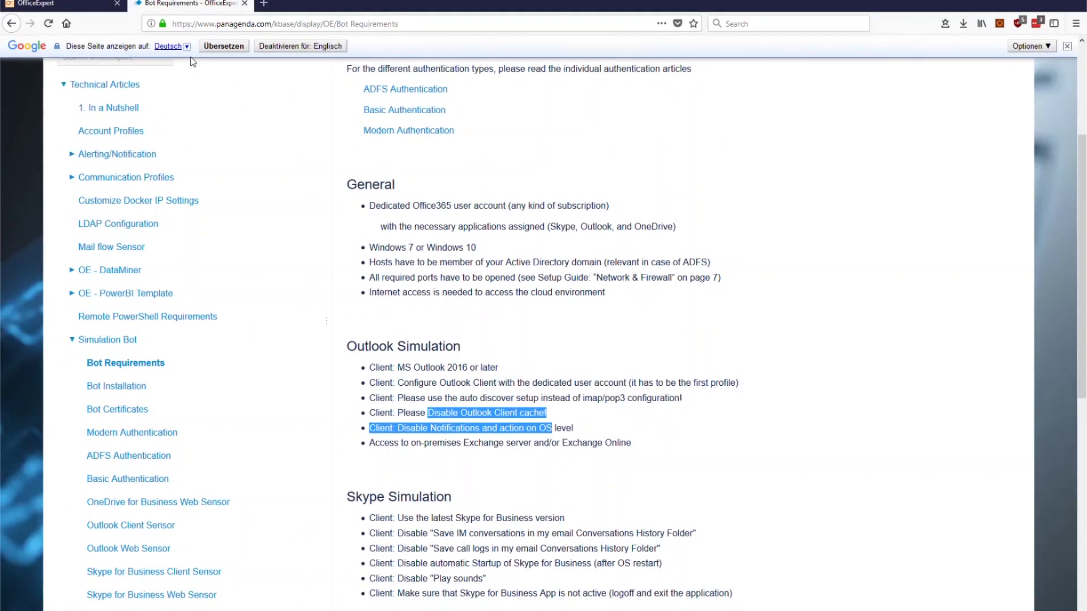
Return to the OfficeExpert sensor form and set the sensor title to "Outlook Web".
click(95, 7)
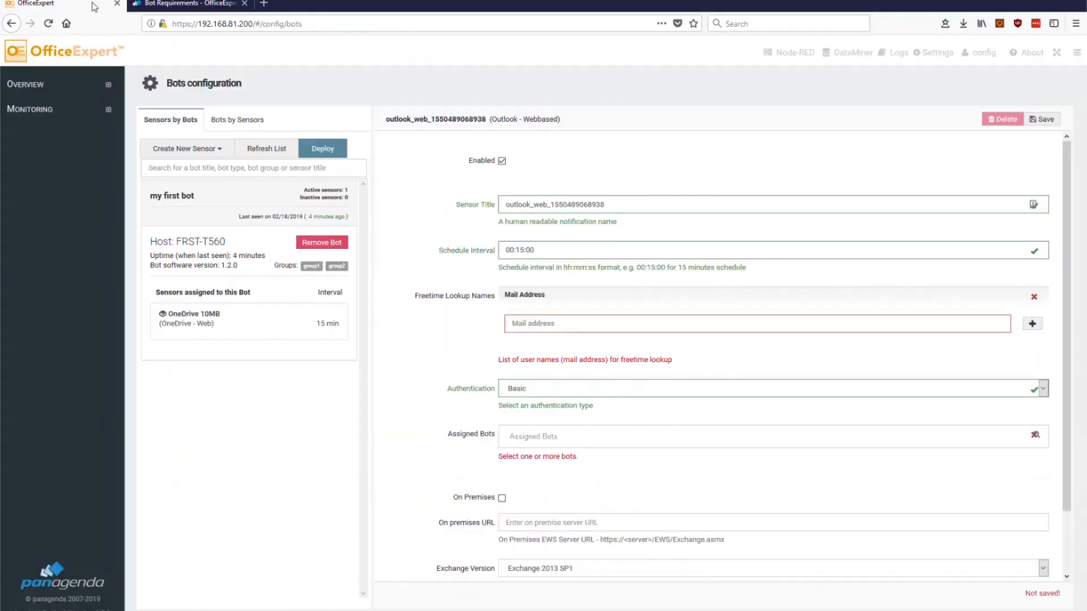
click(221, 150)
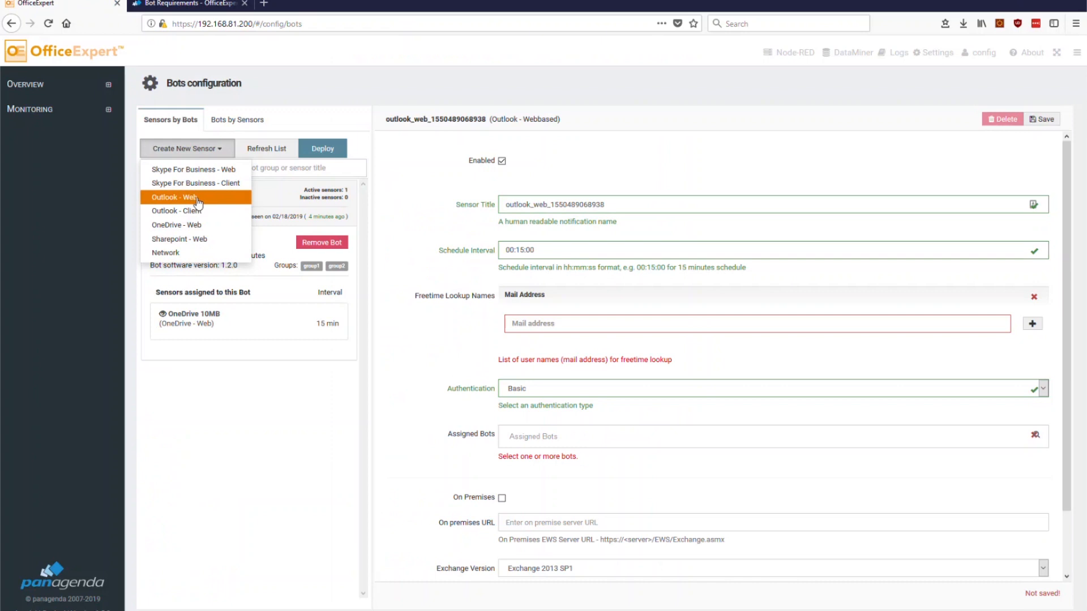
click(564, 159)
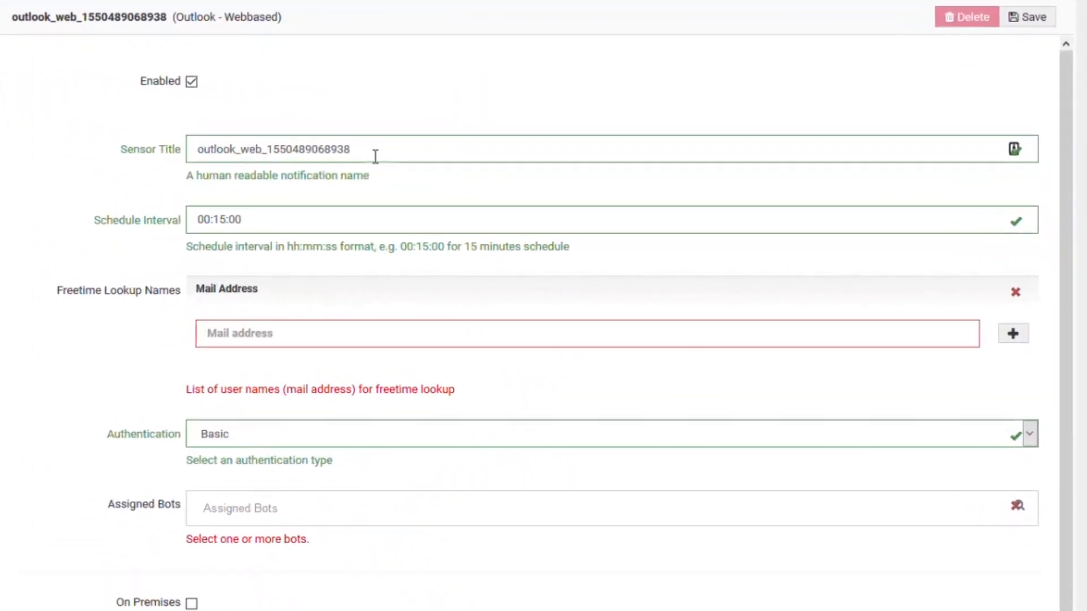
drag(376, 156, 136, 107)
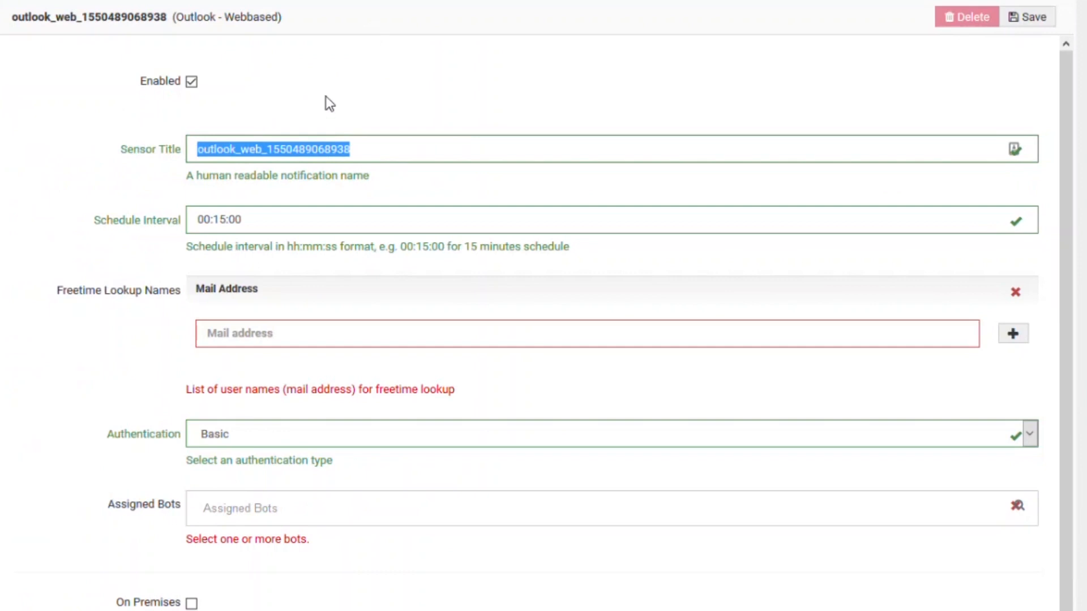
text(O)
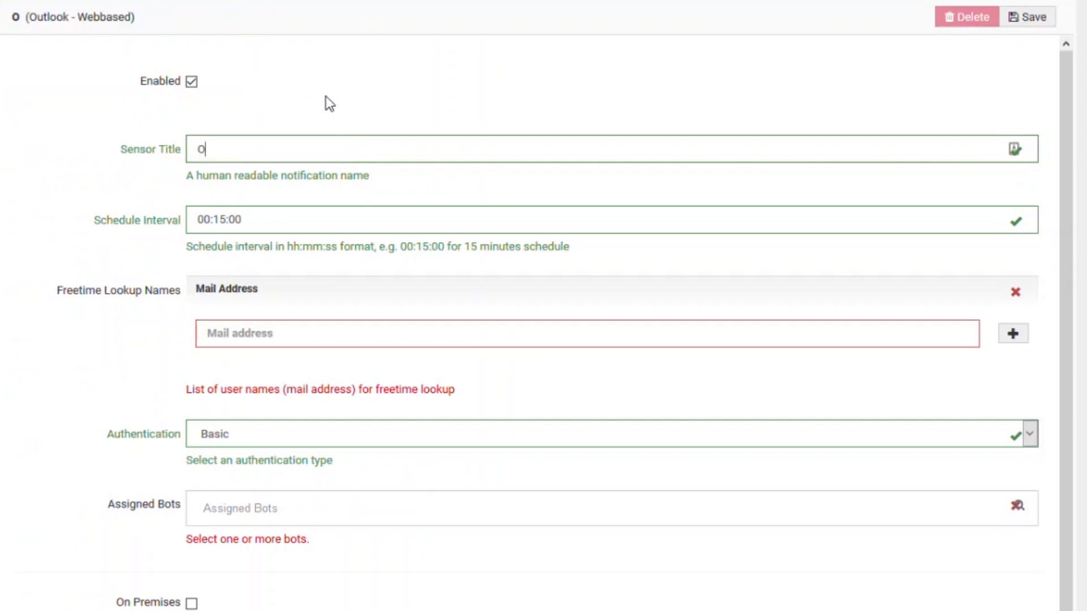
text(utlook Web)
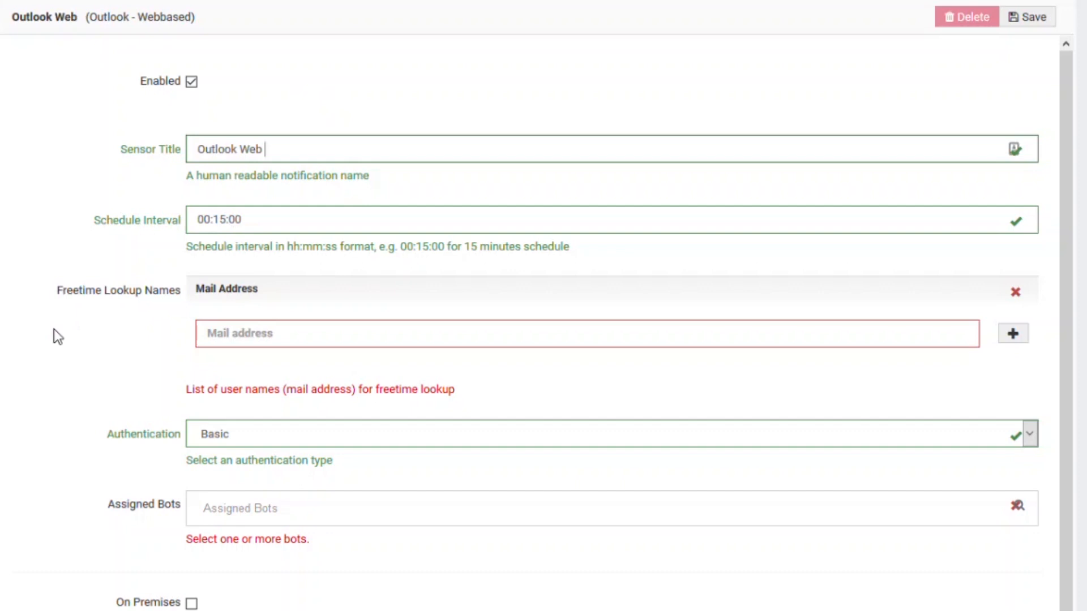
Add the demo AT bot's mail address to the sensor's freetime lookup names.
click(237, 333)
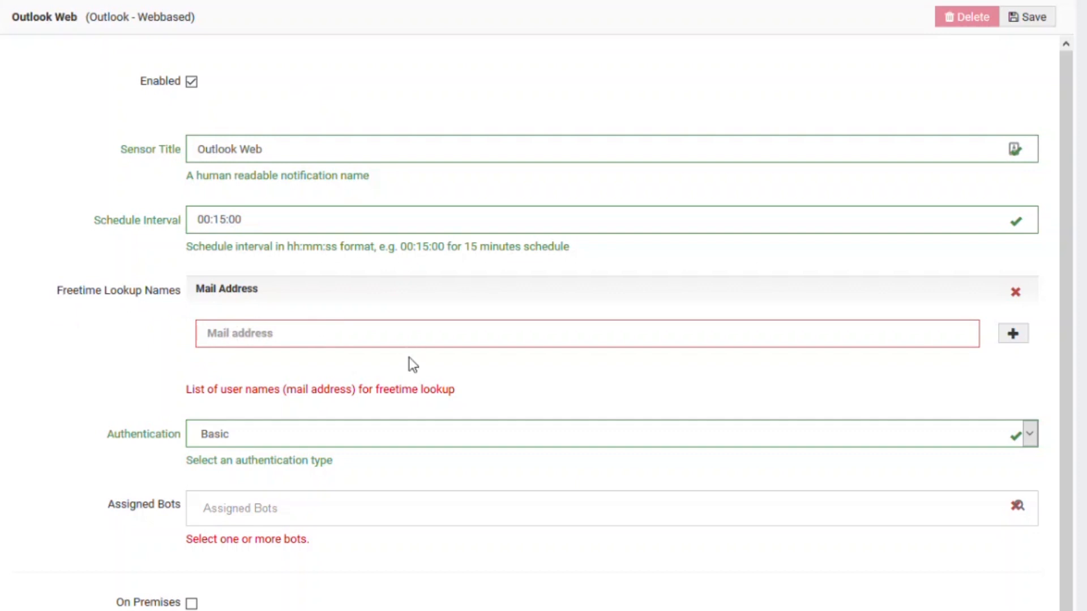
key(ctrl+v)
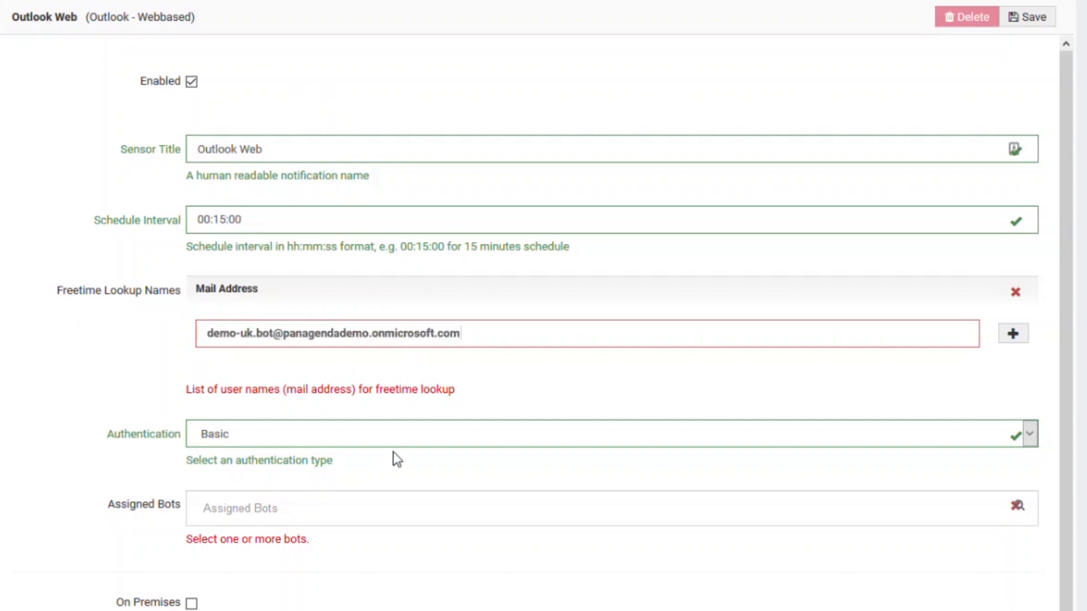
click(254, 331)
key(BackSpace)
key(BackSpace)
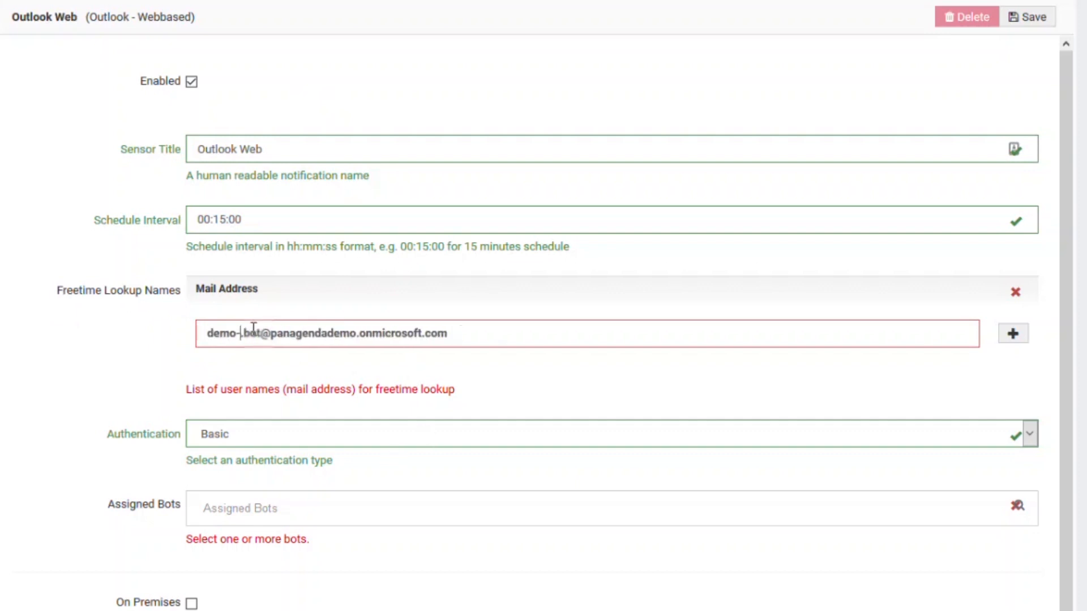
text(atr)
key(BackSpace)
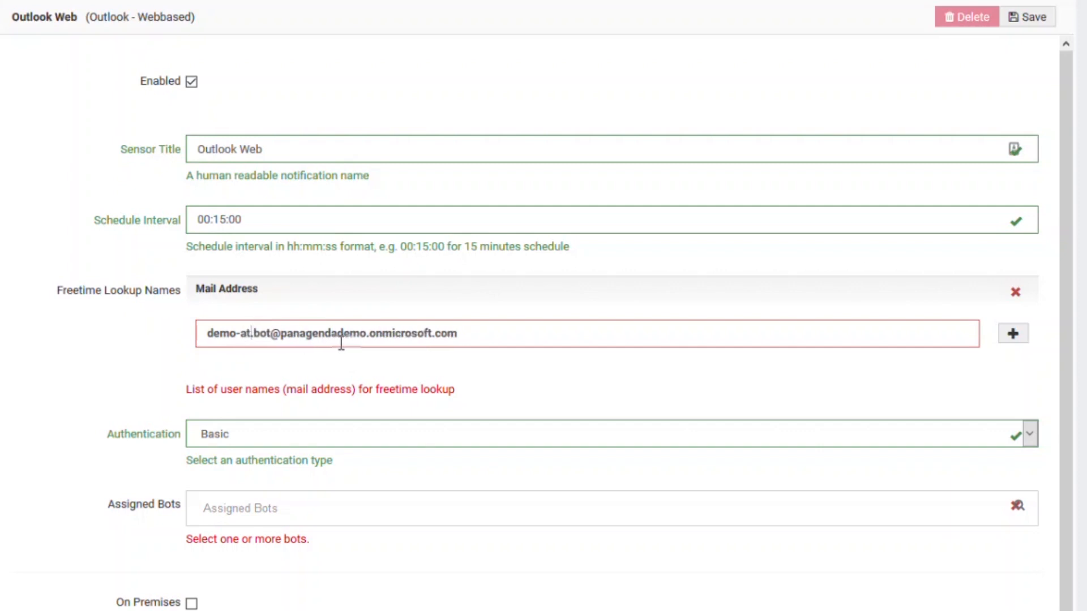
click(1009, 346)
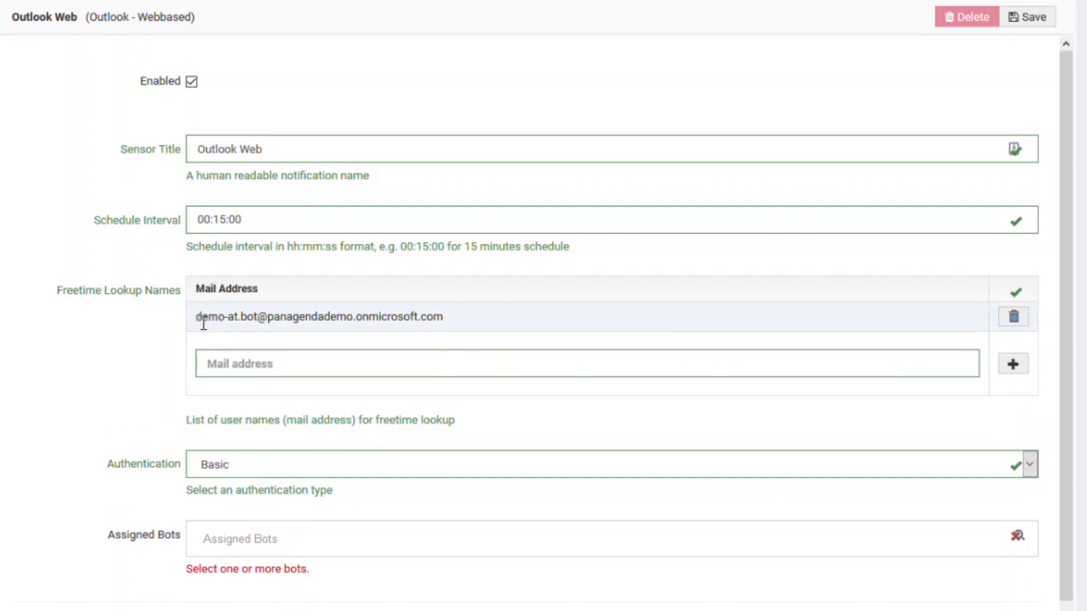
Add a second freetime lookup address on the same domain, with "invalid" as its user part.
click(234, 350)
key(ctrl+v)
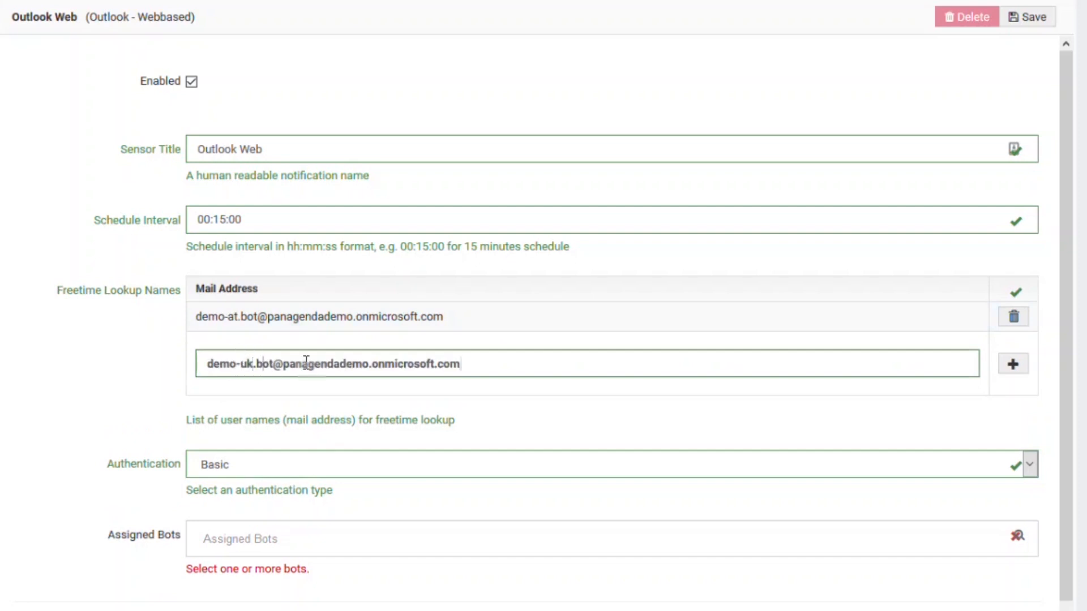
key(BackSpace)
key(BackSpace)
key(BackSpace)
key(BackSpace)
key(BackSpace)
key(BackSpace)
key(BackSpace)
key(BackSpace)
key(BackSpace)
key(BackSpace)
key(BackSpace)
text(i)
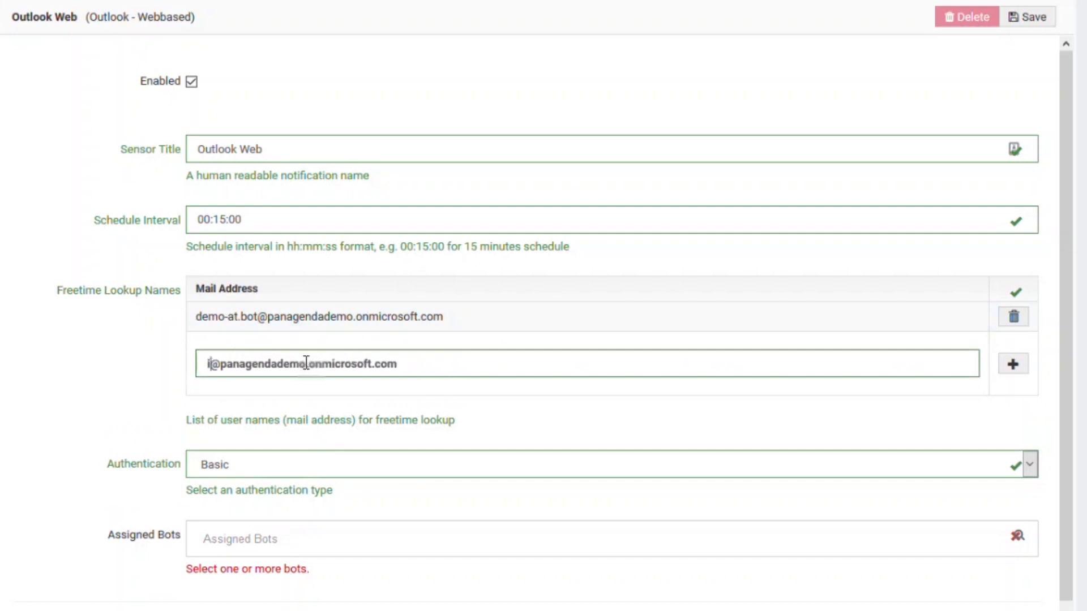
text(nvalid)
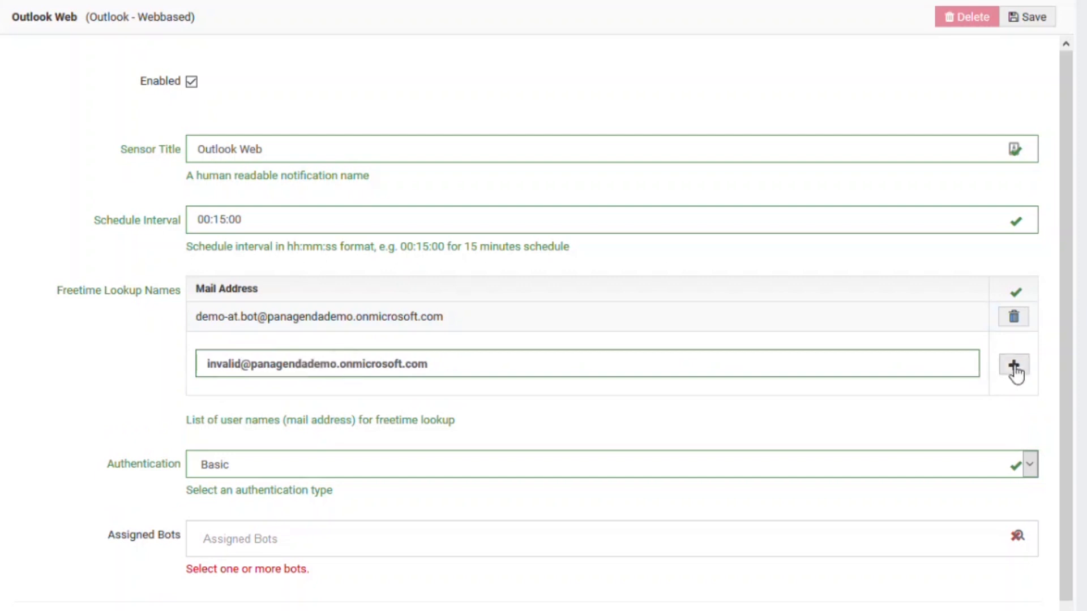
click(1014, 368)
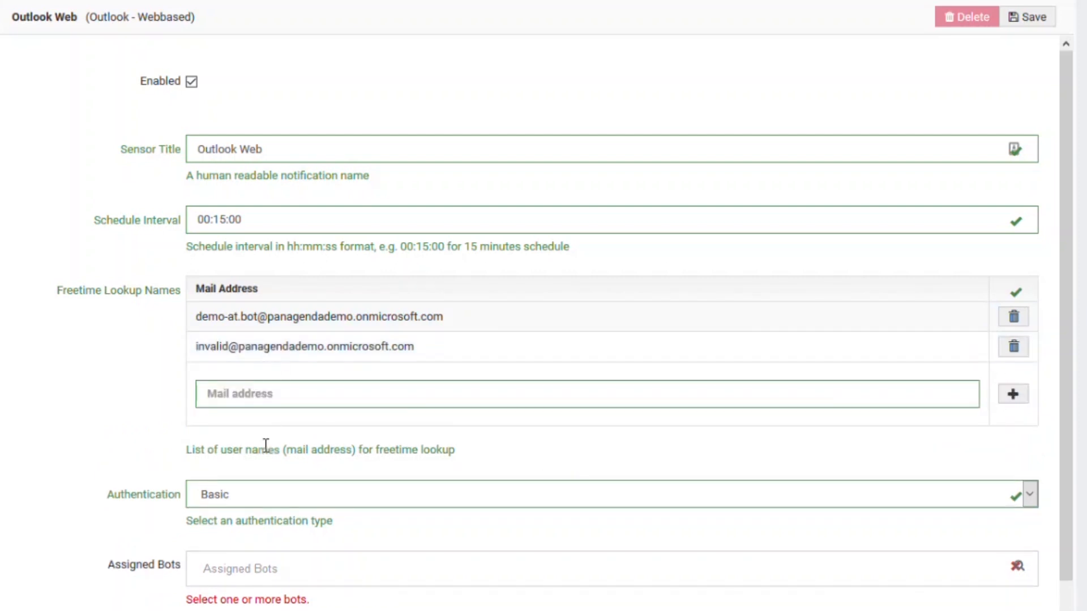
Assign "my first bot" to the Outlook Web sensor and save the sensor.
click(251, 572)
click(246, 605)
scroll(146, 586, down, 3)
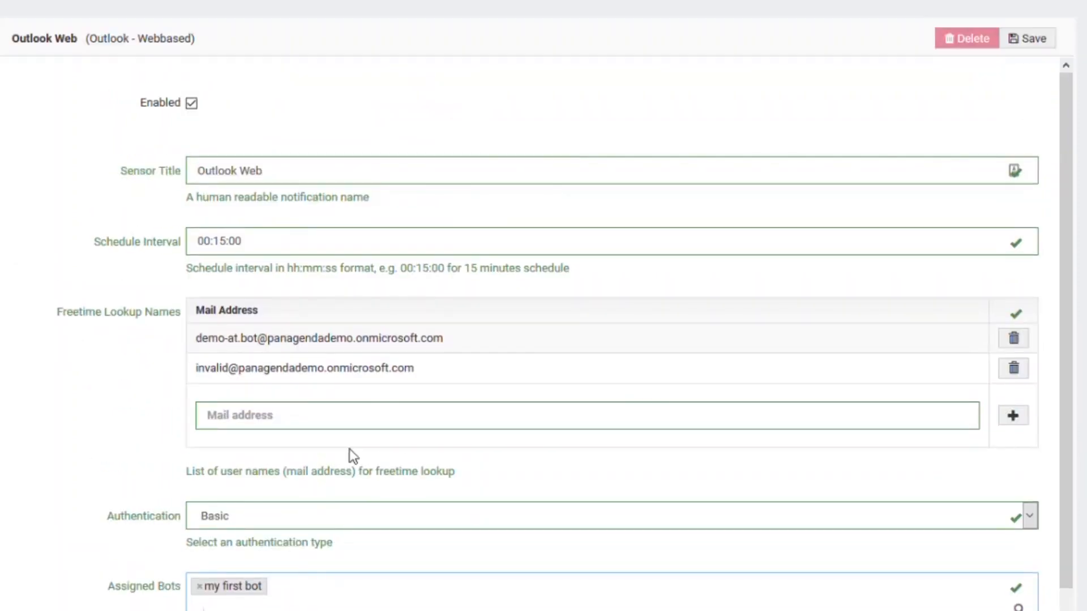
click(1025, 40)
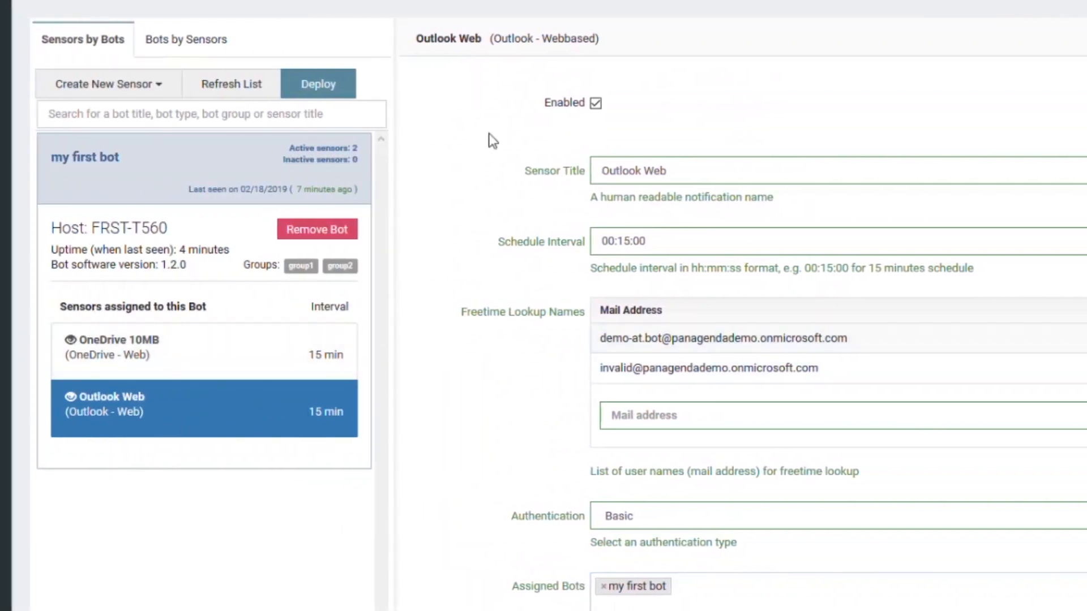
Start a new sensor of type Outlook - Client and look over its settings.
click(161, 90)
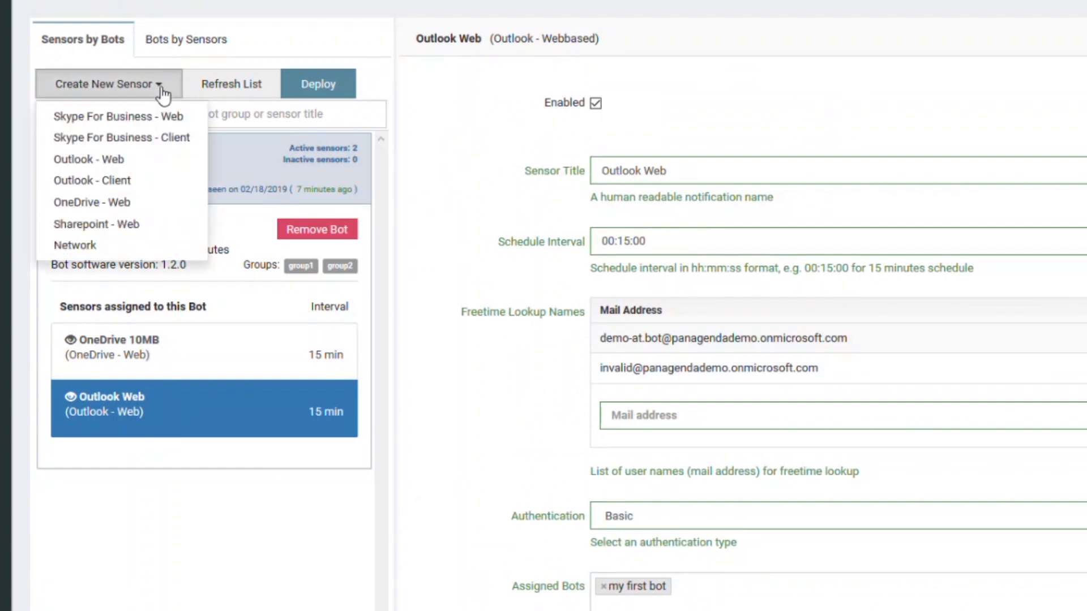
click(117, 181)
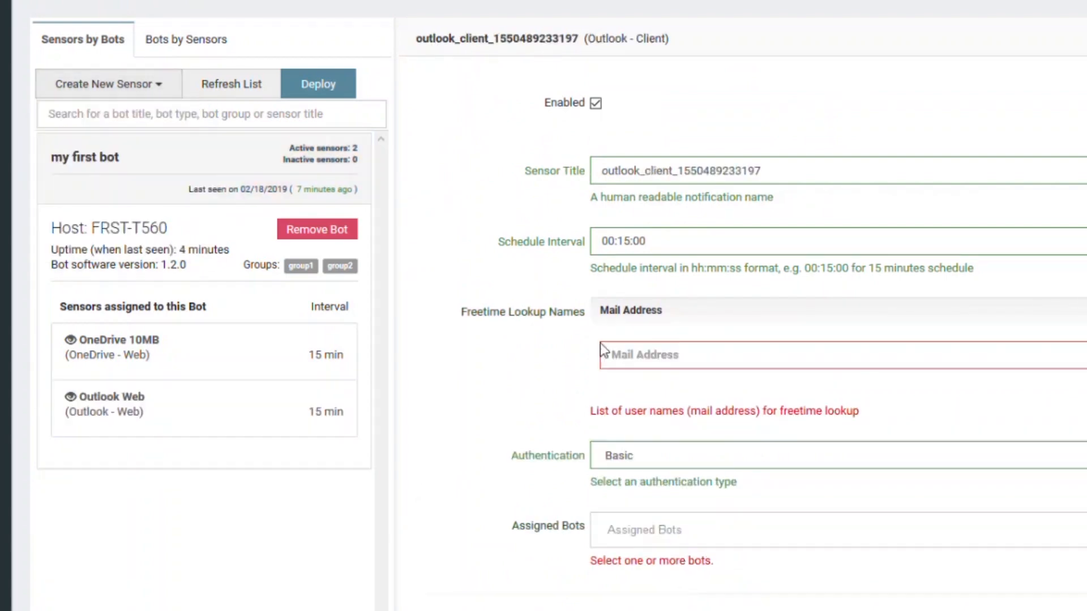
scroll(621, 321, down, 1)
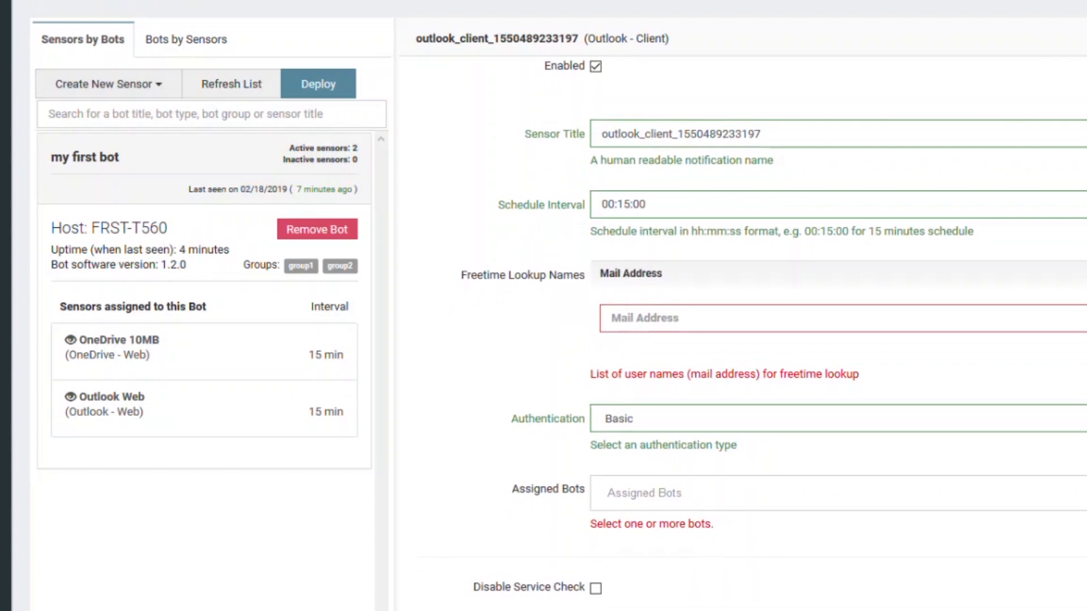
scroll(461, 543, up, 1)
scroll(461, 544, down, 1)
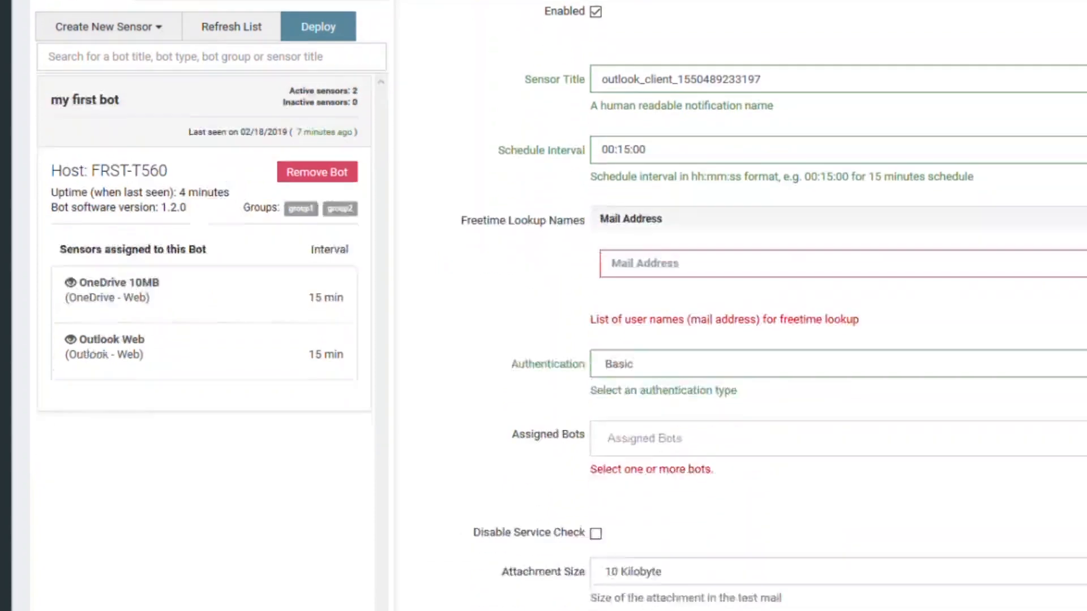
Deploy the saved sensor configuration to the bot and dismiss the deployment notice.
scroll(645, 495, down, 1)
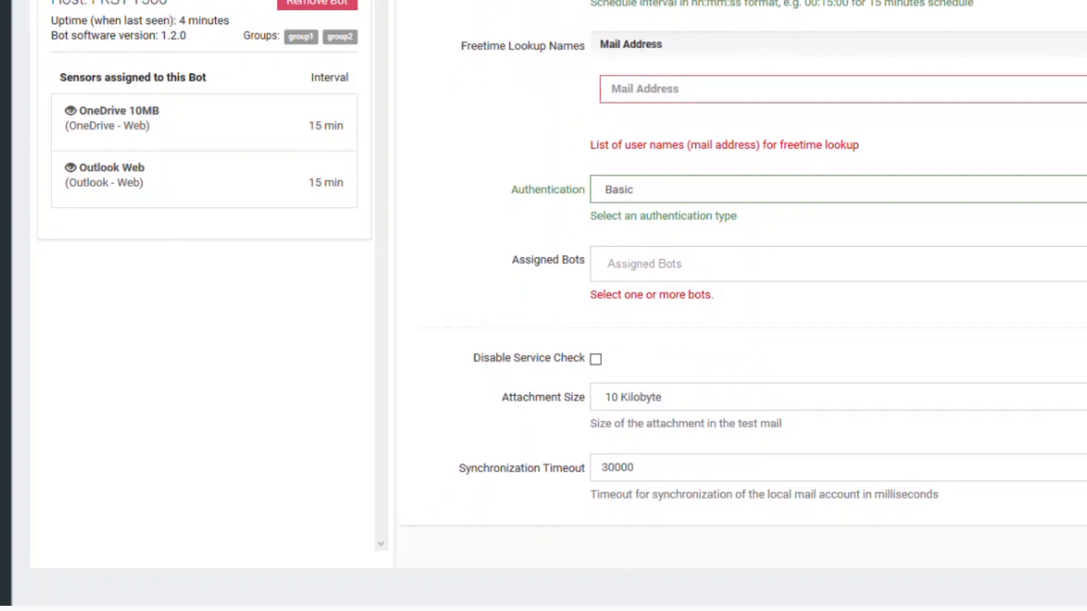
click(325, 148)
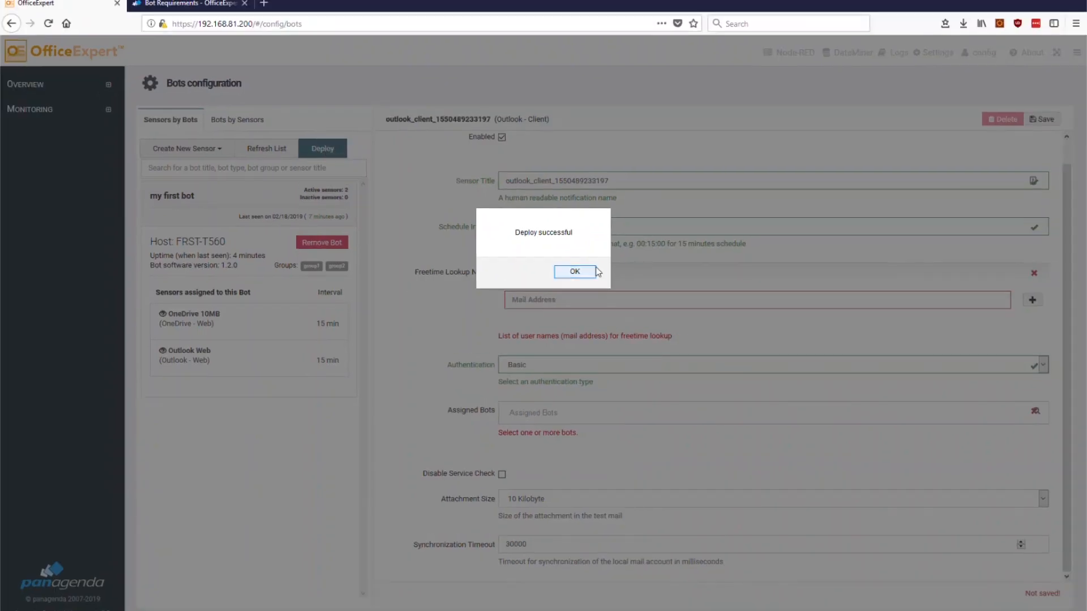
click(574, 272)
Check the Outlook Web job in the bot's console log, and open the Exchange simulation details from the OfficeExpert operational dashboard.
key(alt+Tab)
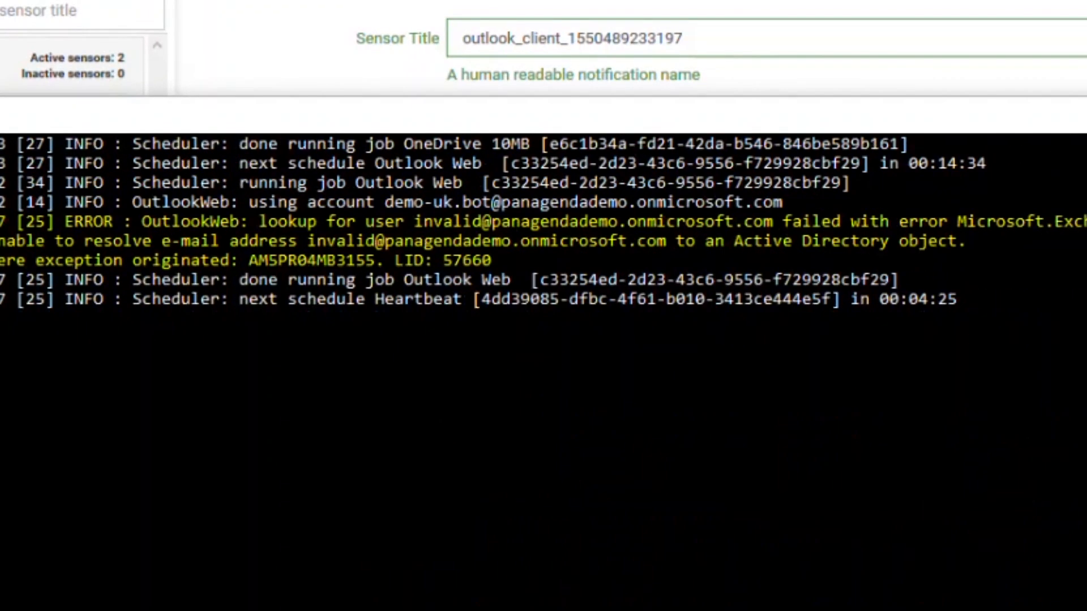
scroll(317, 205, up, 1)
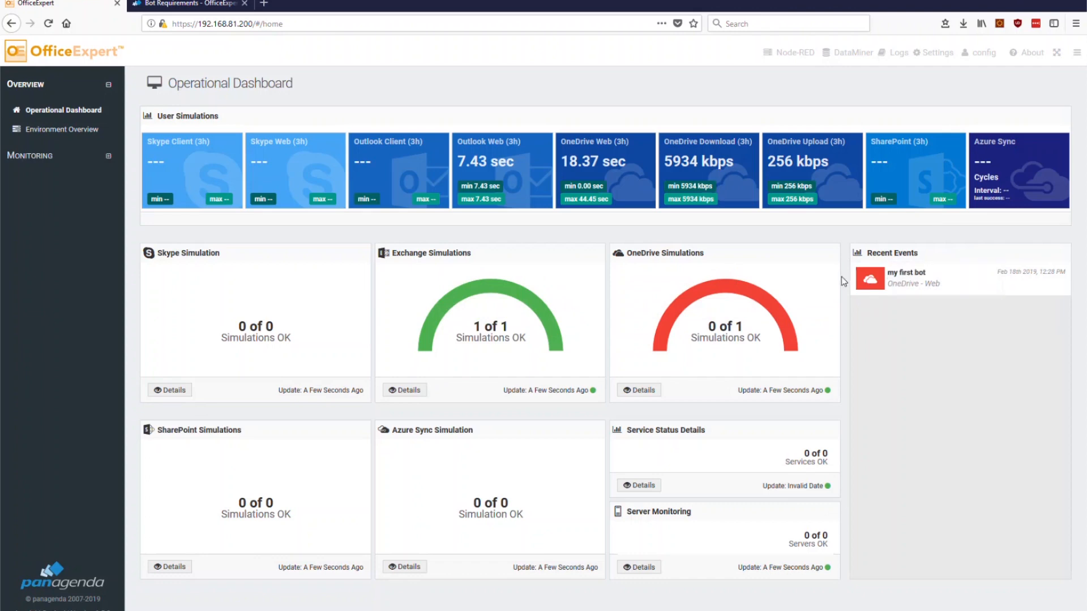
click(407, 390)
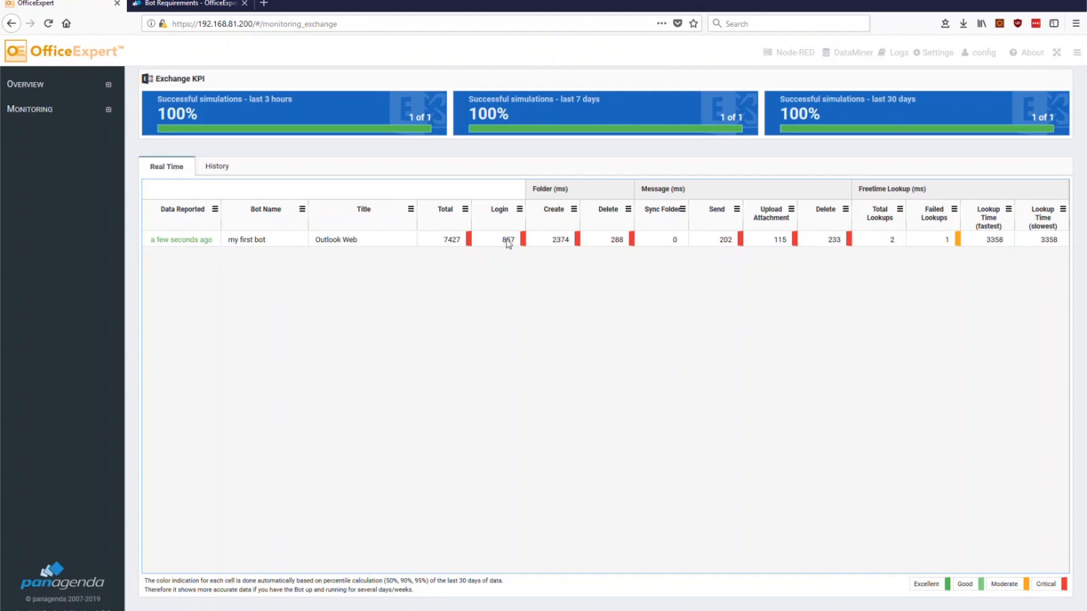
Switch to the panagenda knowledge base, search the OfficeExpert articles for "outlo" and open the Outlook Web Sensor article.
click(168, 5)
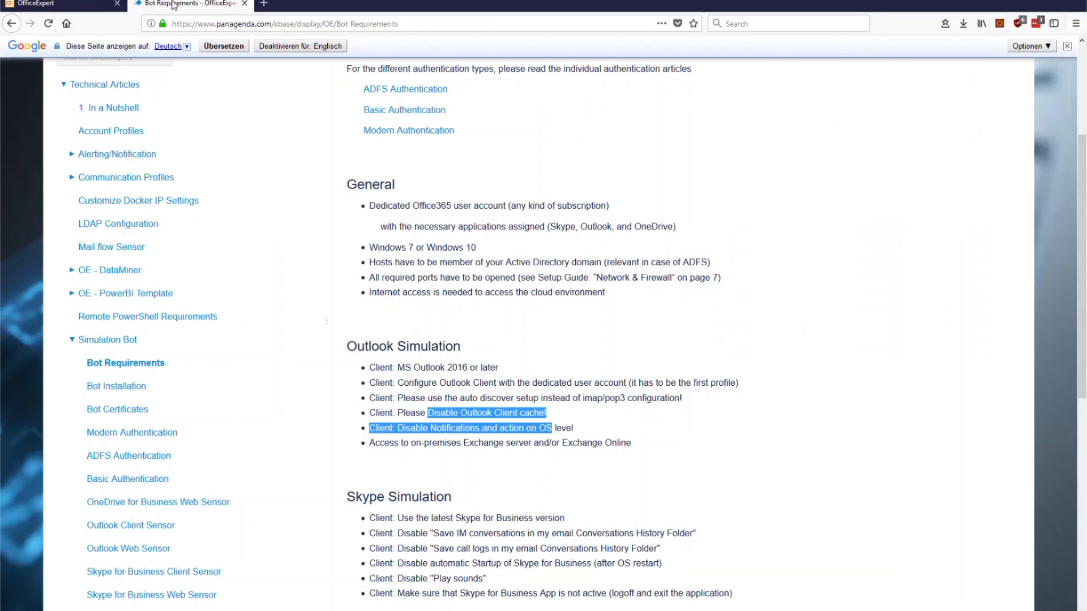
scroll(153, 142, up, 4)
click(114, 249)
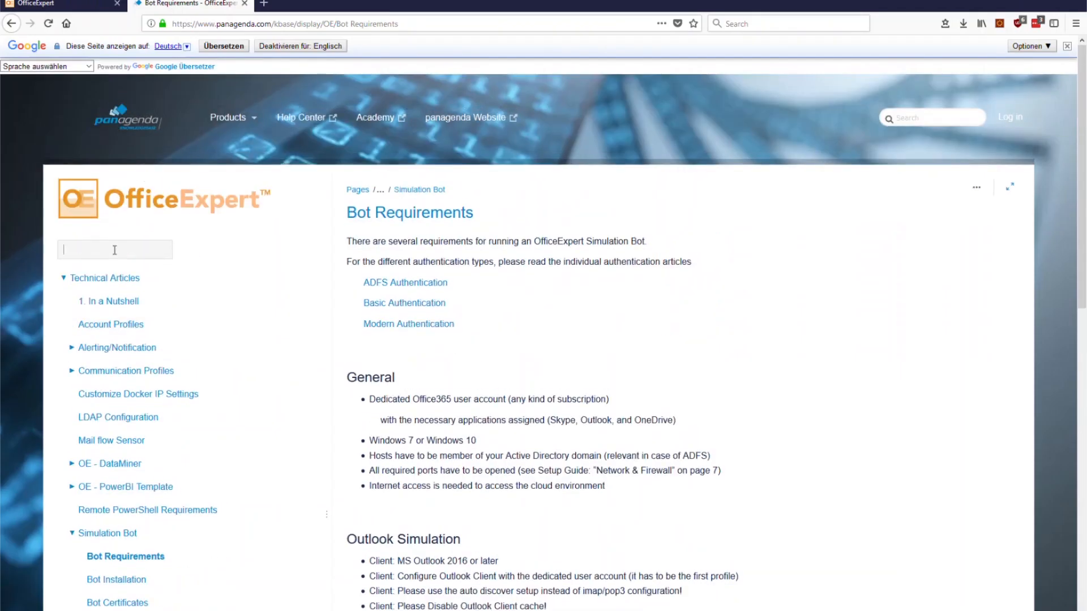
text(outlok)
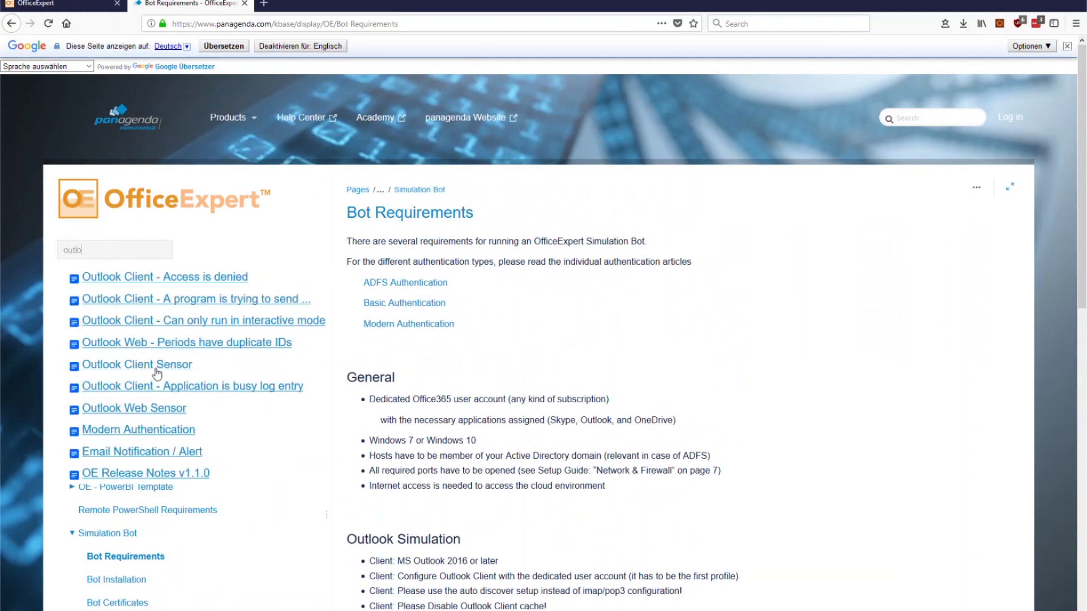
click(141, 409)
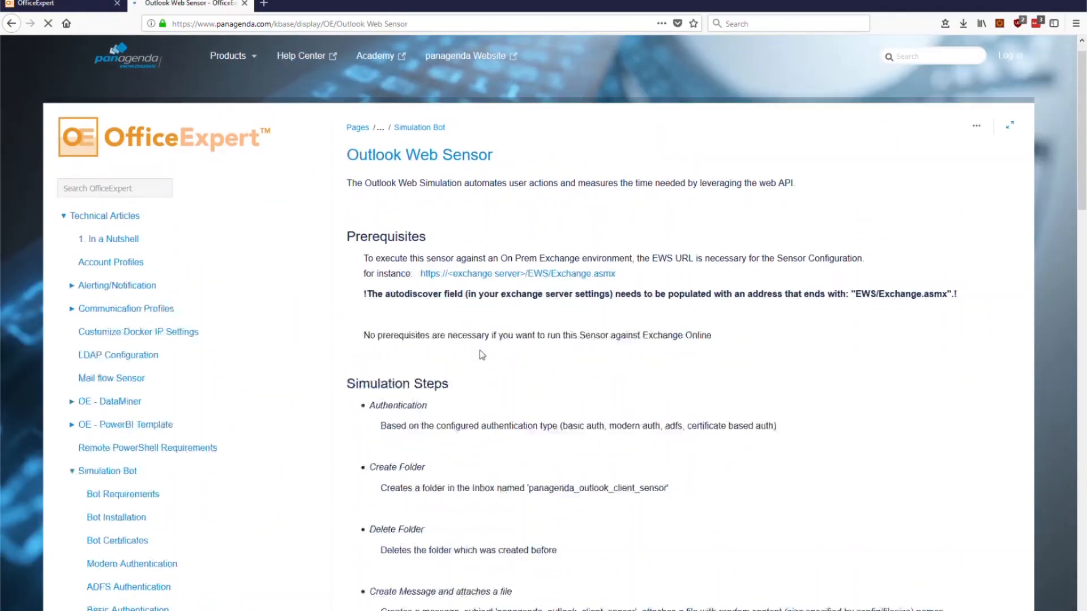
Read through the article's simulation steps, simulation results and example sensor configuration.
scroll(481, 355, down, 3)
scroll(451, 233, down, 4)
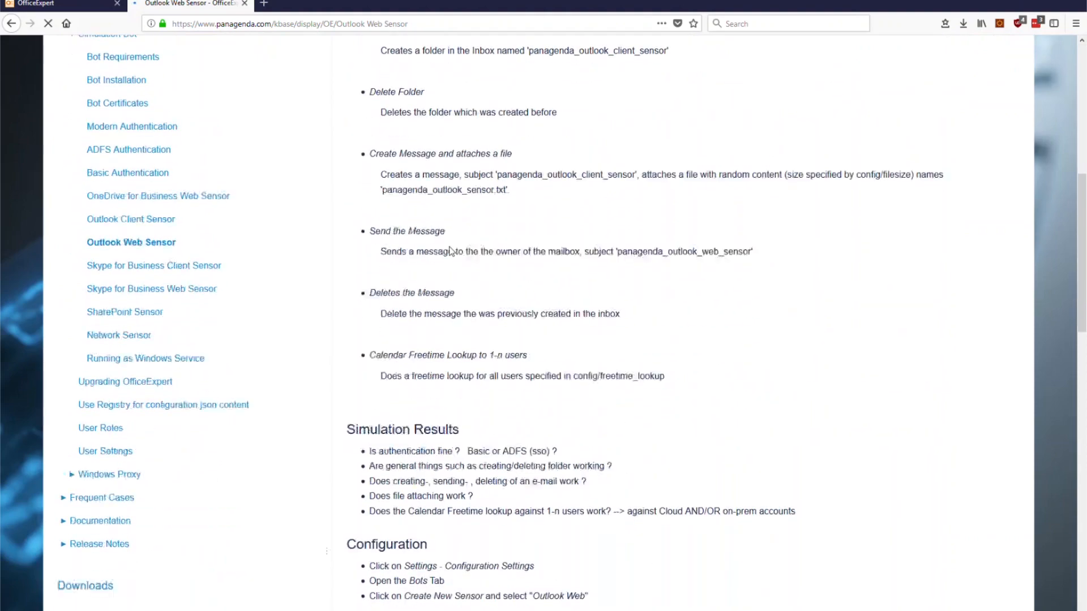
scroll(451, 251, down, 10)
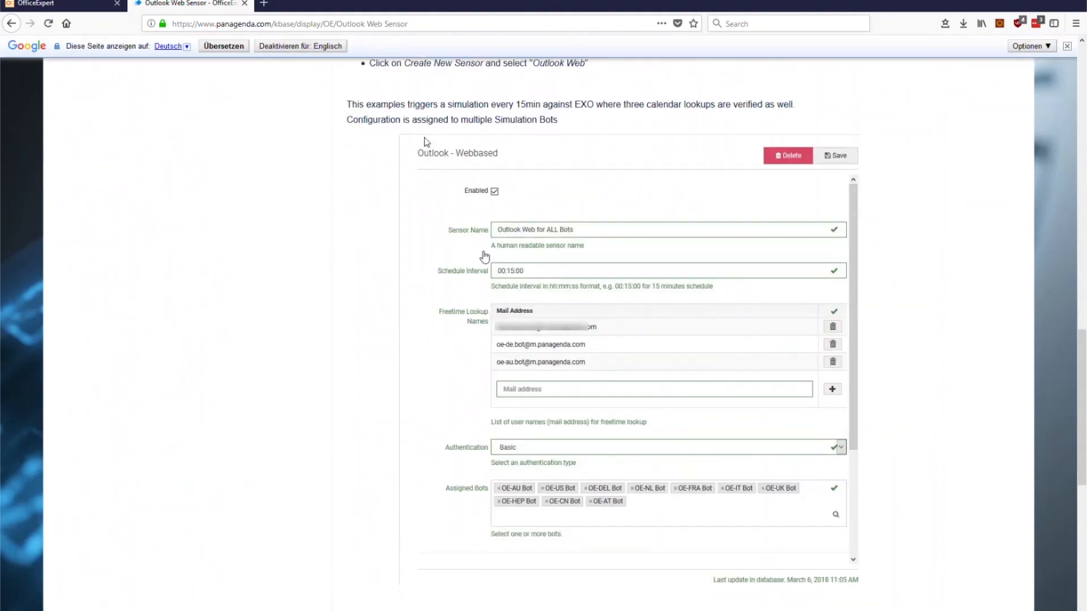
scroll(503, 401, up, 2)
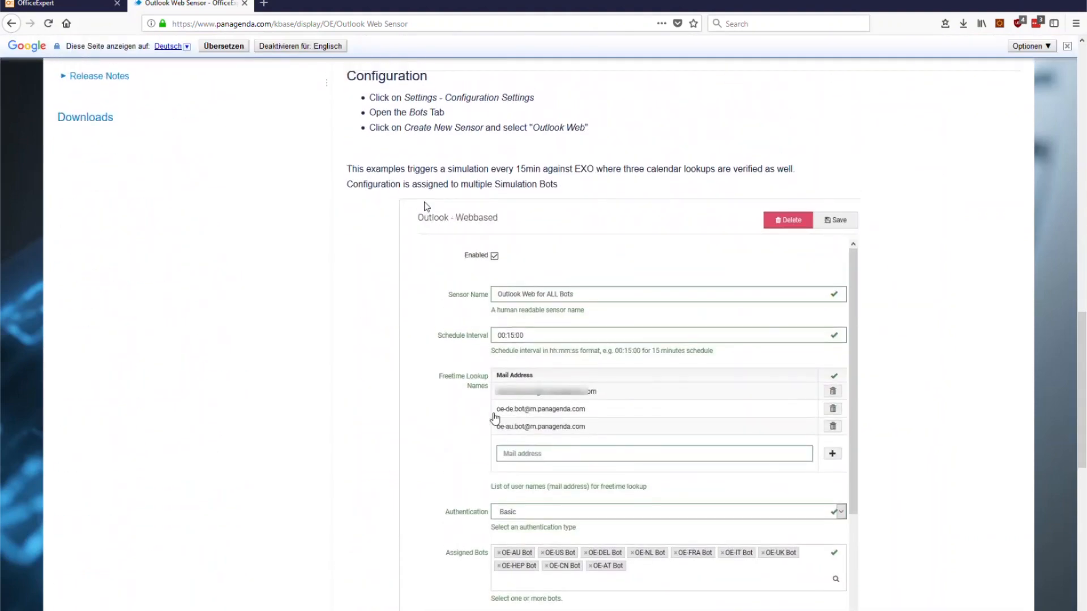